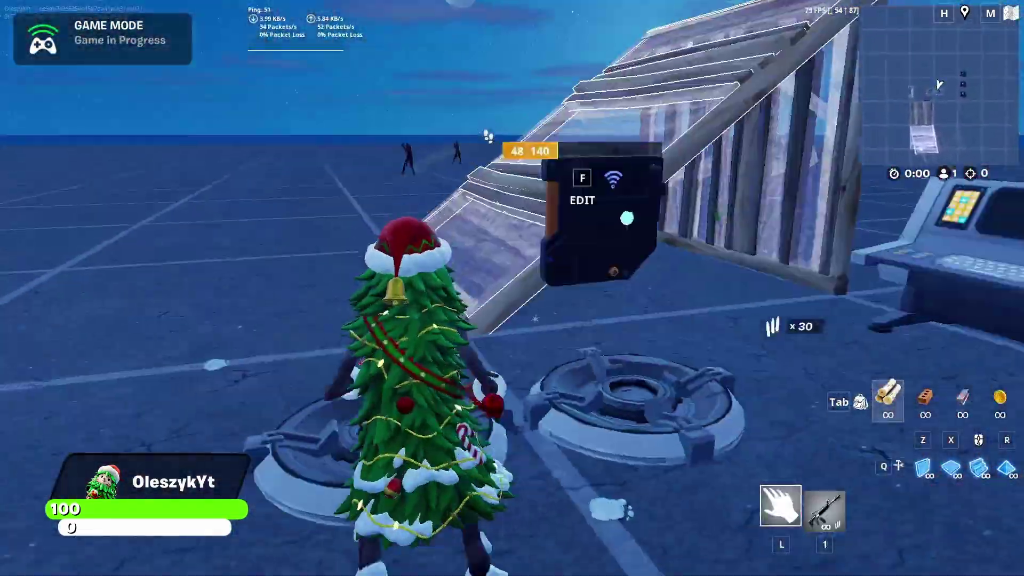
Build a ramp, drink a Legacy Small Shield Potion for 25 shield, and build another ramp
key("z")
left_click(512, 287)
key("1")
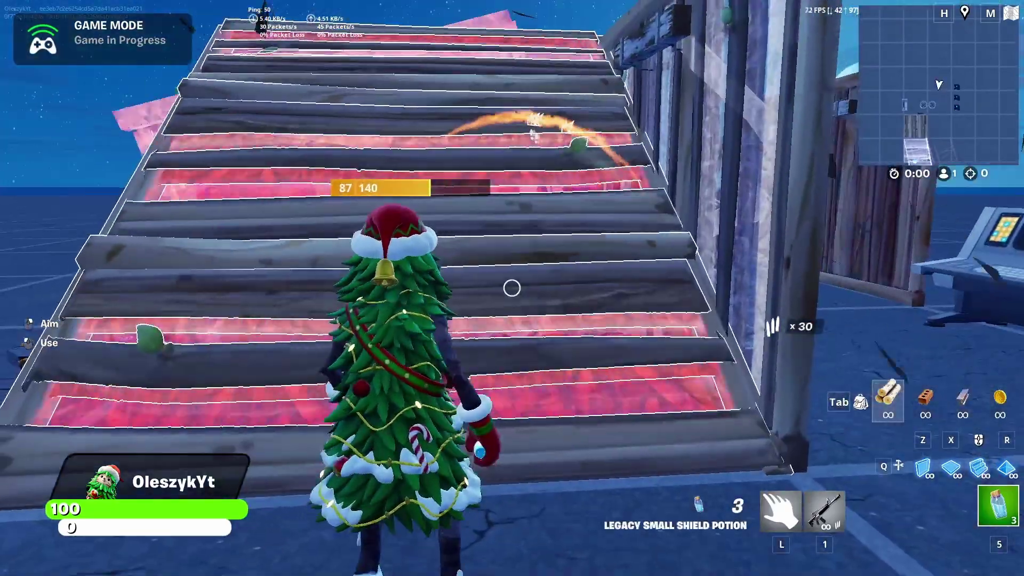
left_click(512, 288)
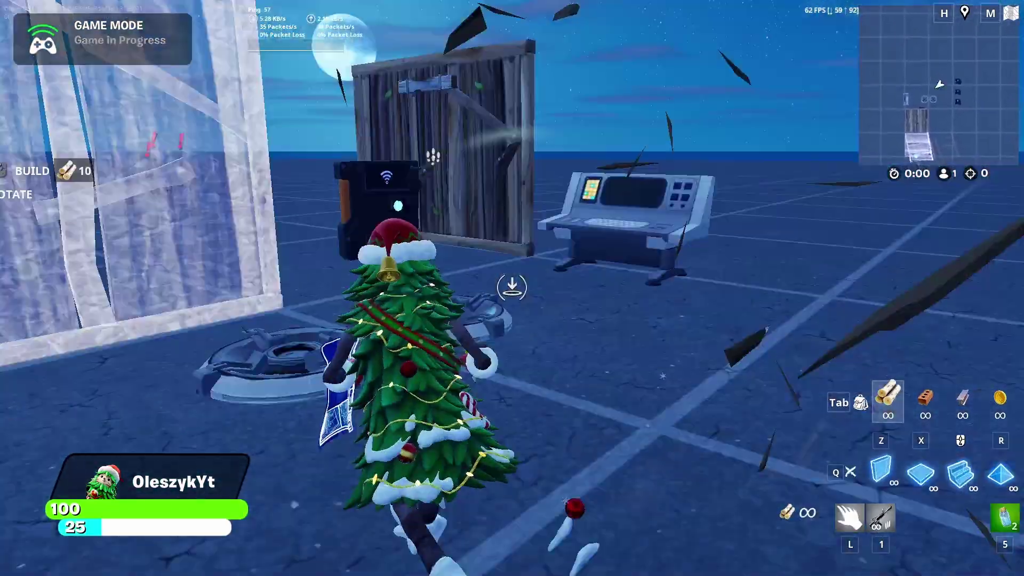
left_click(512, 288)
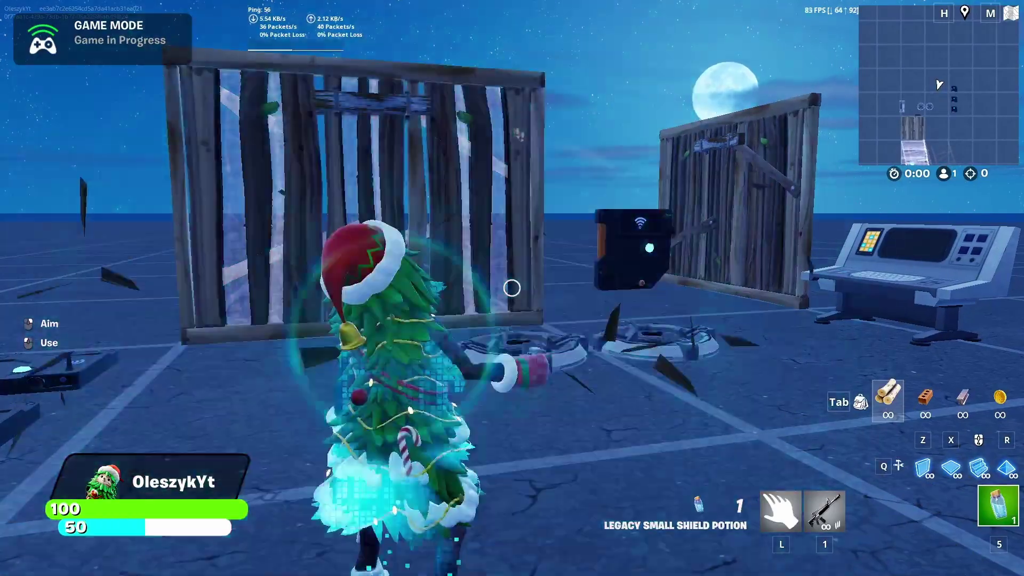
left_click(511, 288)
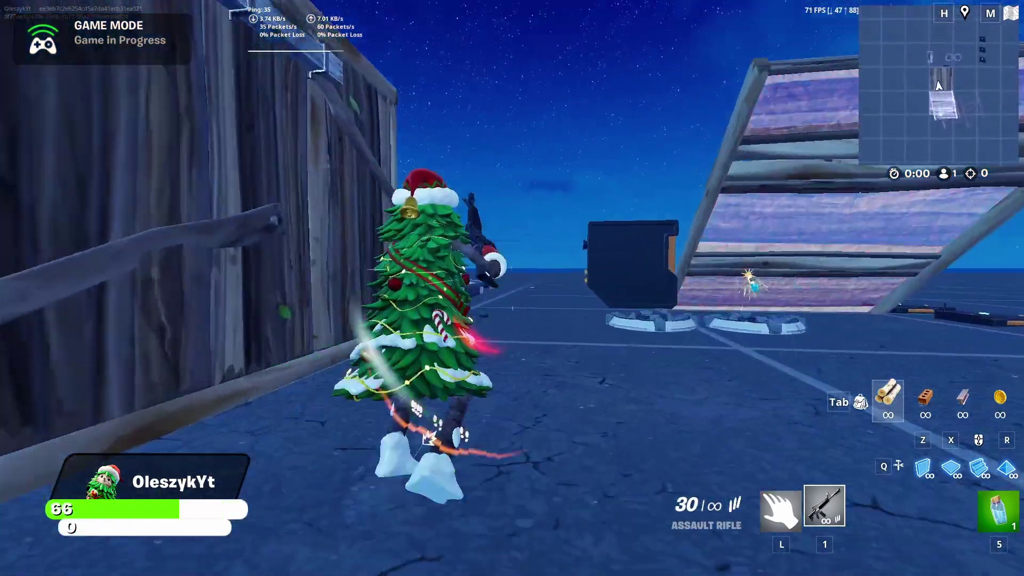
Enter build mode beside the wooden walls, then re-equip the assault rifle
key("z")
key("1")
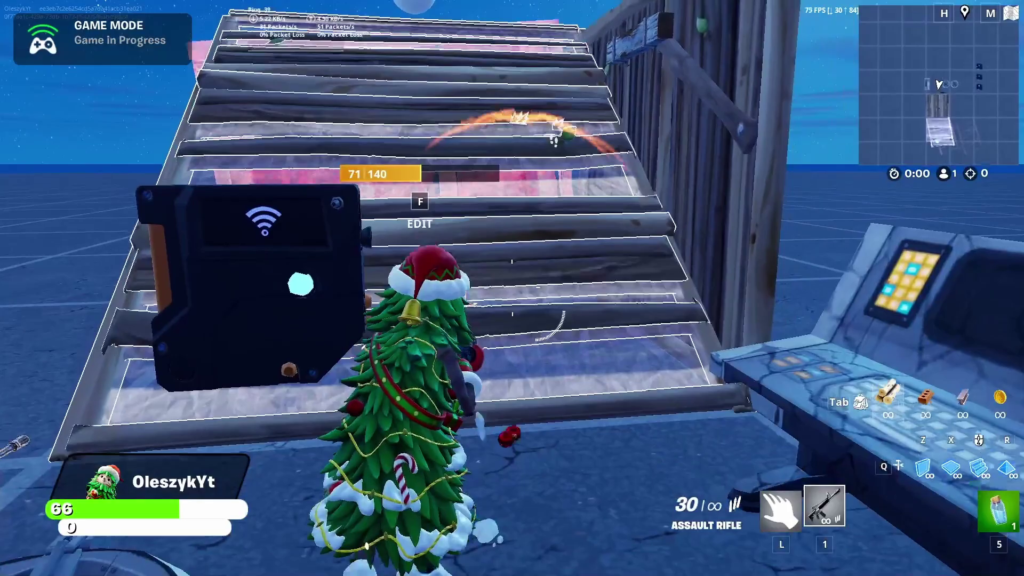
key("l")
key("1")
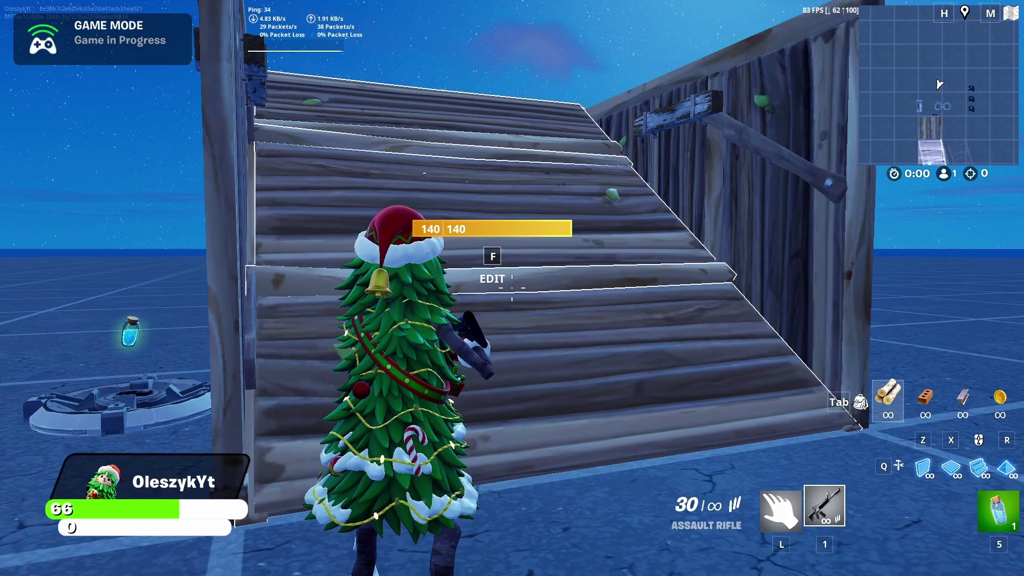
Move around the wooden ramps and wall while health drops to 66 on the HUD
key("w")
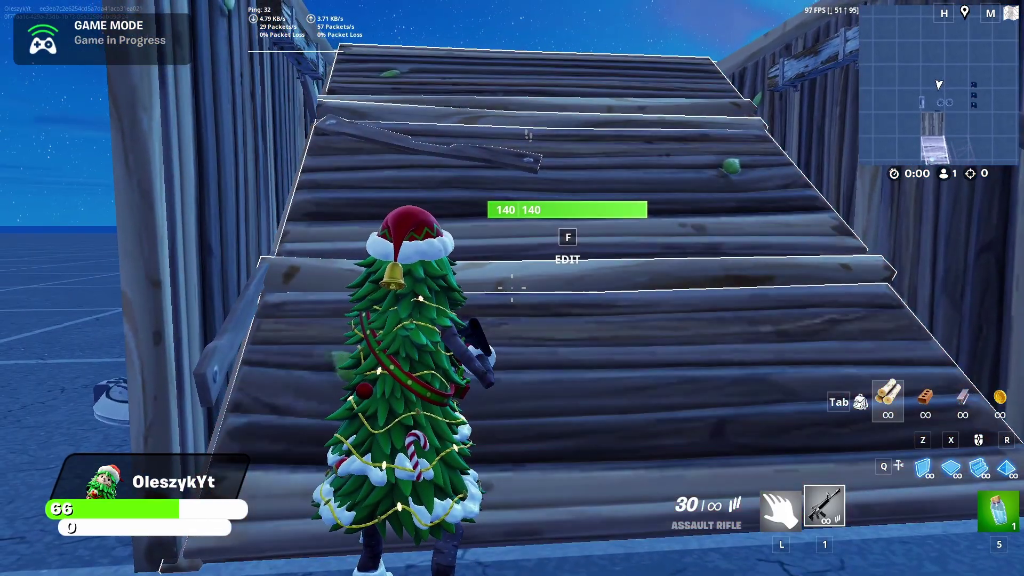
key("s")
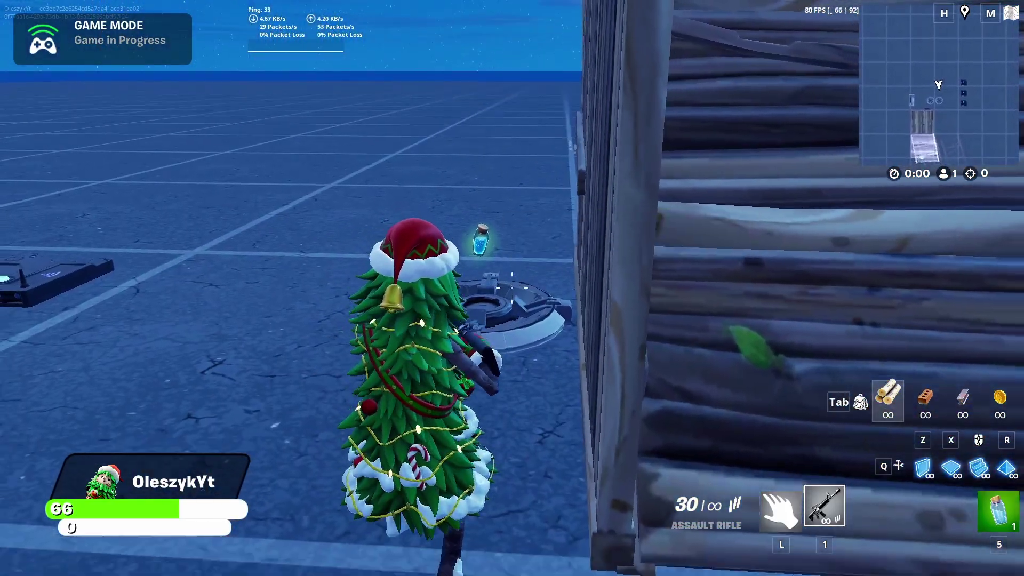
key("w")
key("w")
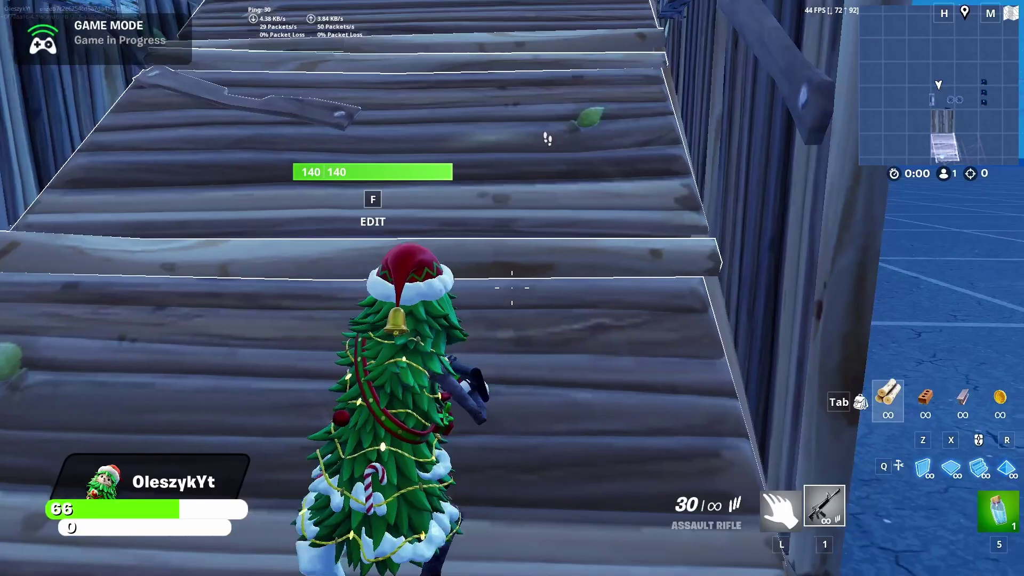
key("s")
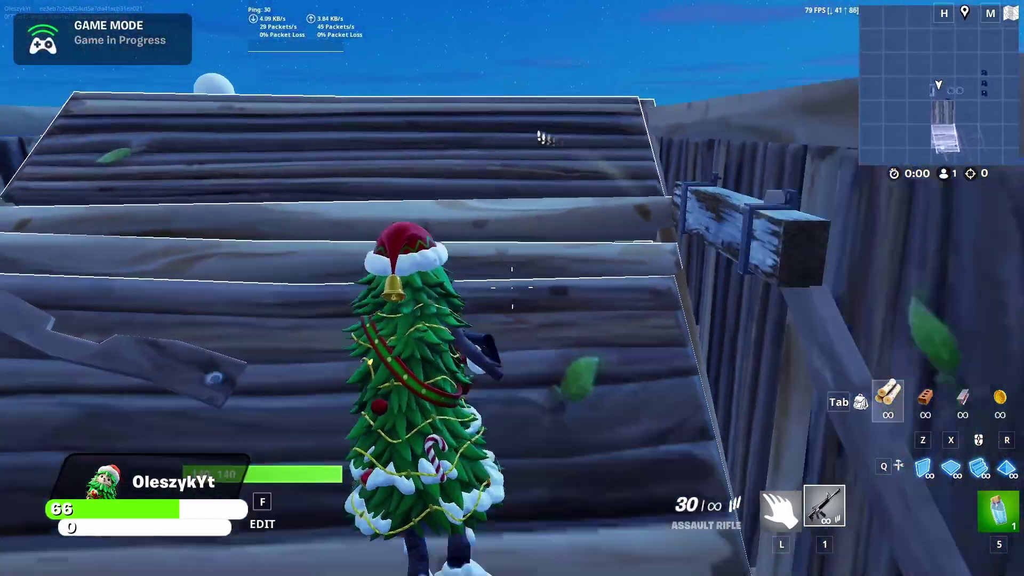
key("d")
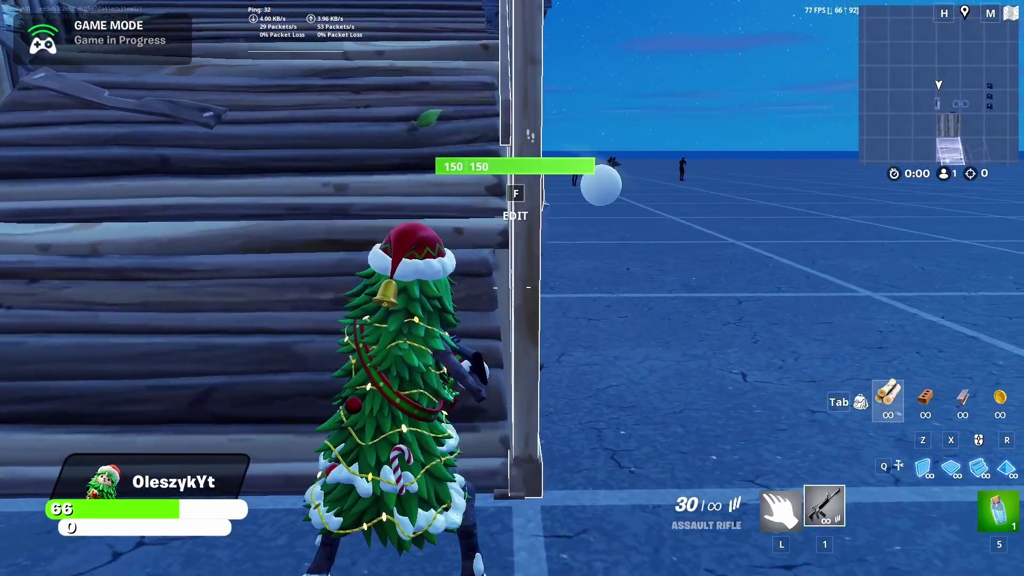
key("a")
key("w")
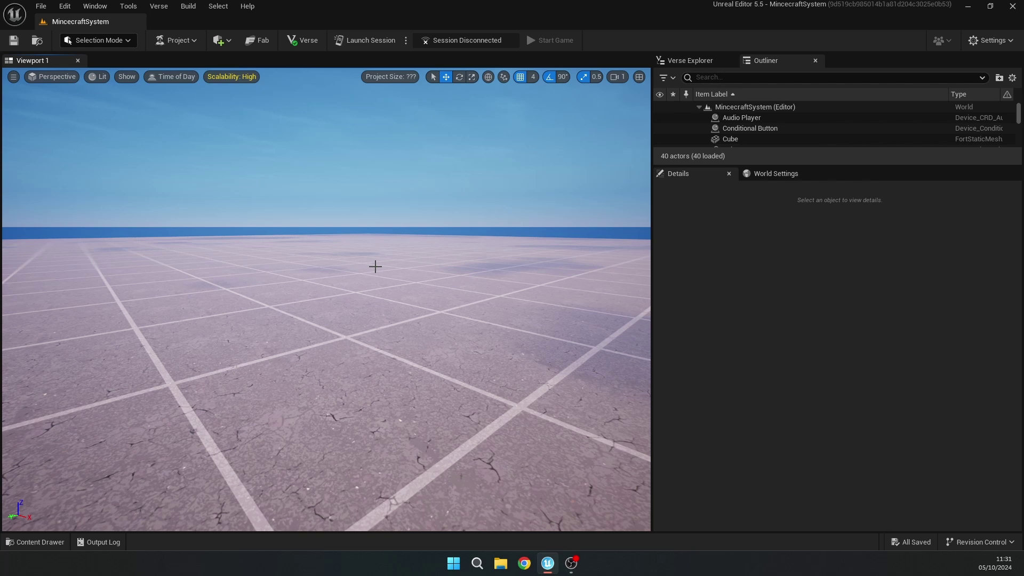
Minimize UEFN and extract CustomUI.zip from the desktop
left_click(967, 5)
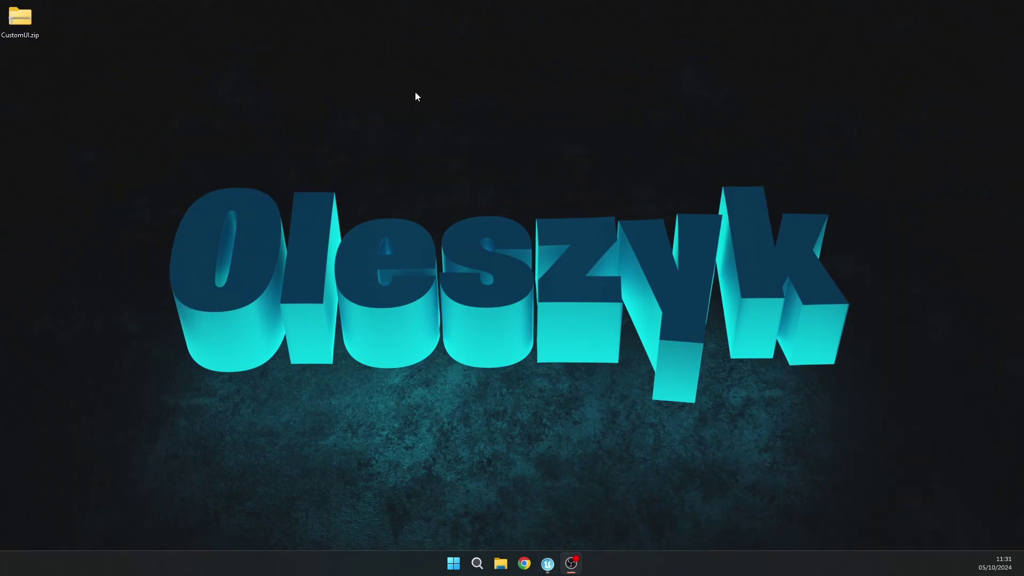
right_click(18, 14)
left_click(69, 97)
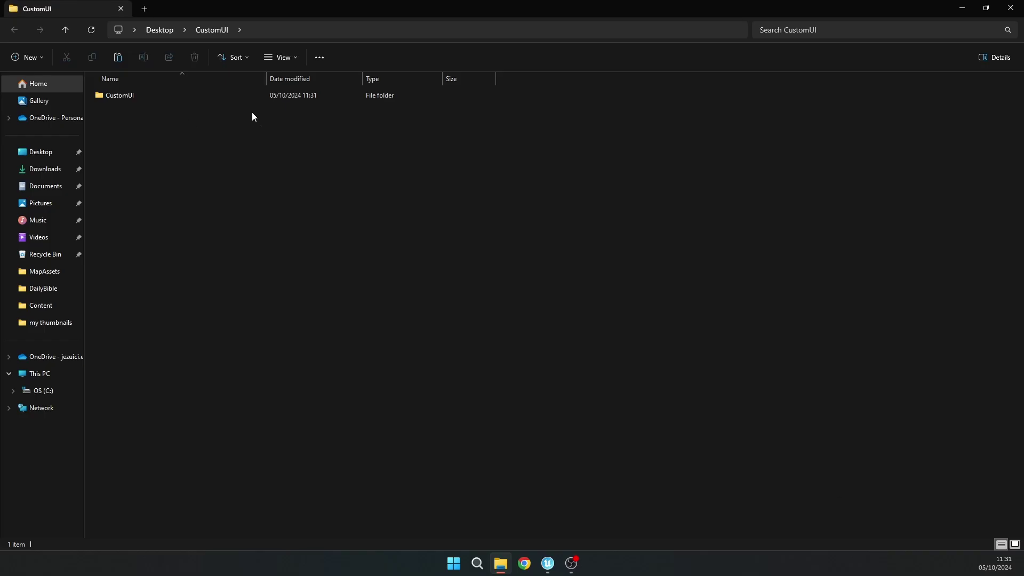
Copy the extracted CustomUI folder
left_click(159, 103)
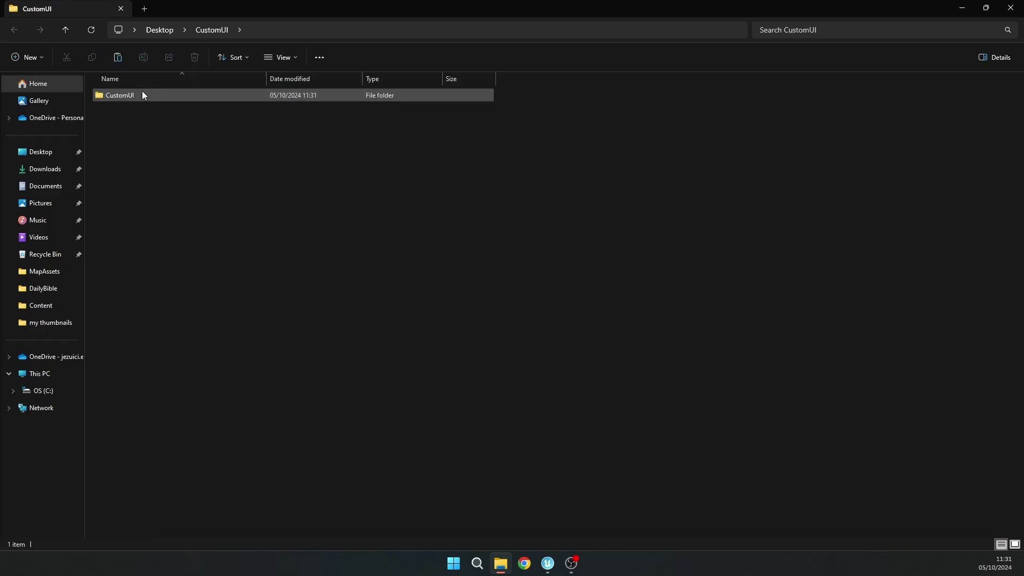
right_click(141, 92)
right_click(156, 97)
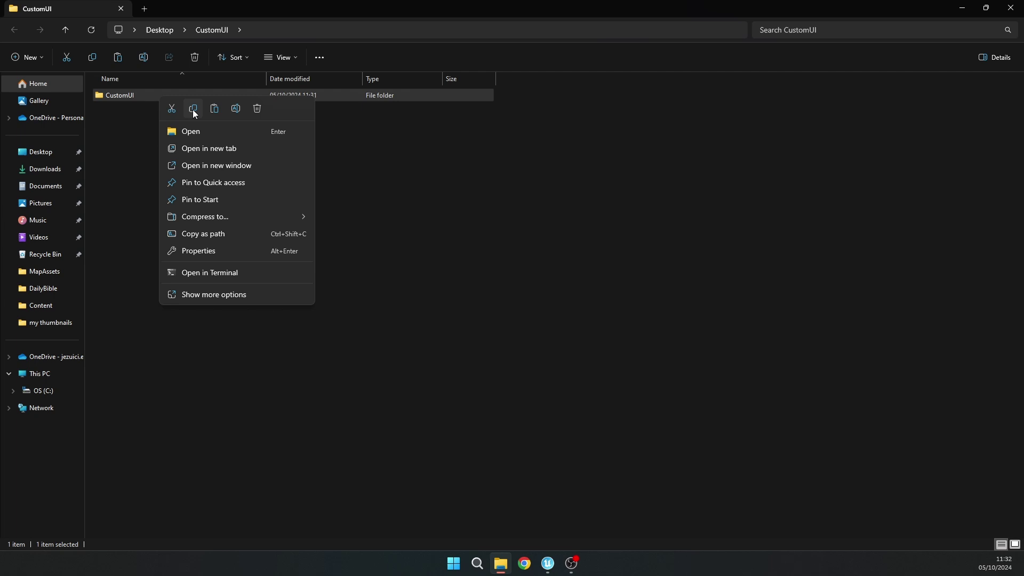
left_click(147, 200)
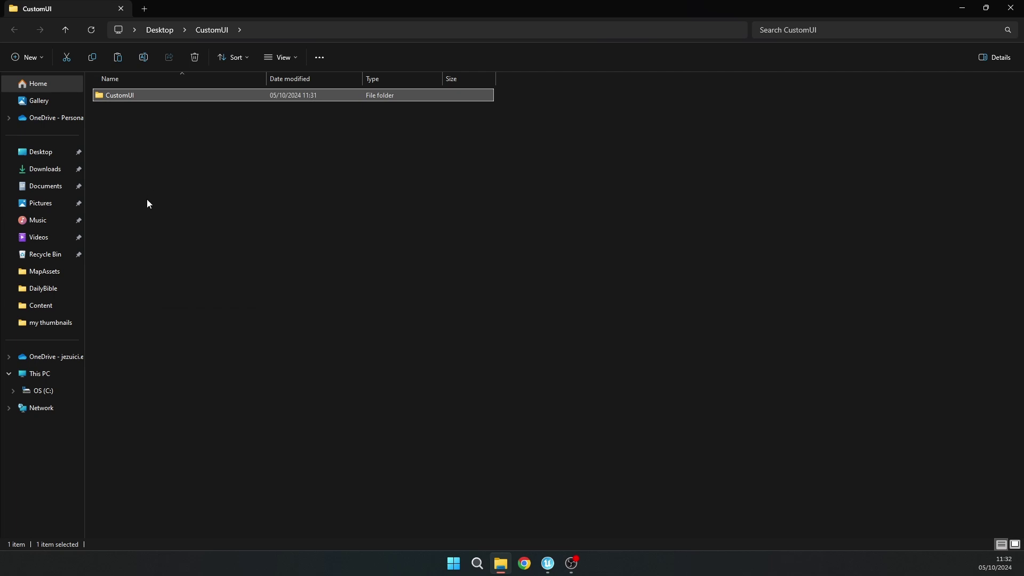
Go to Documents > Fortnite Projects > MincecraftSystem > Plugins > MincecraftSystem > Content
left_click(46, 194)
double_click(133, 138)
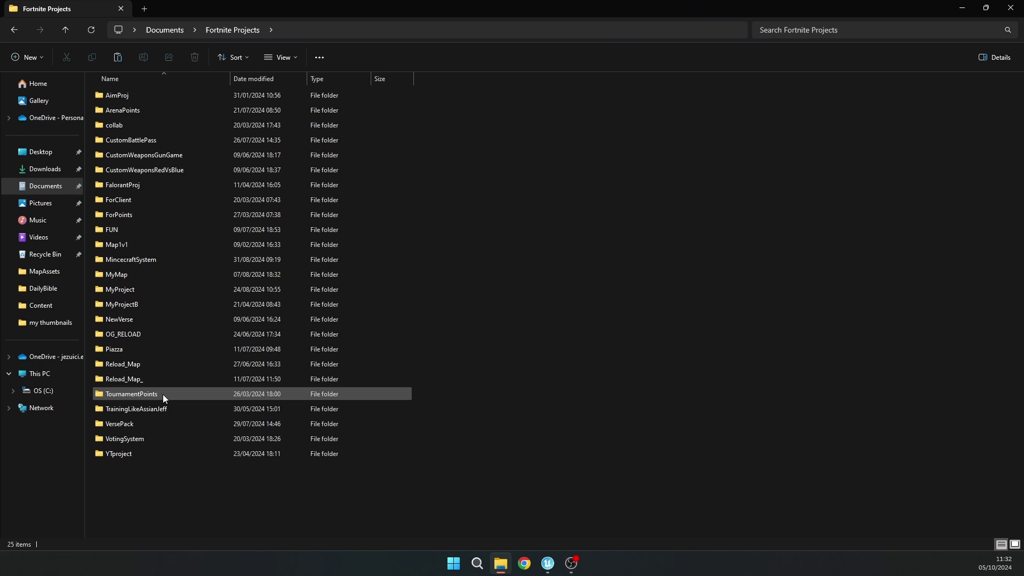
double_click(155, 258)
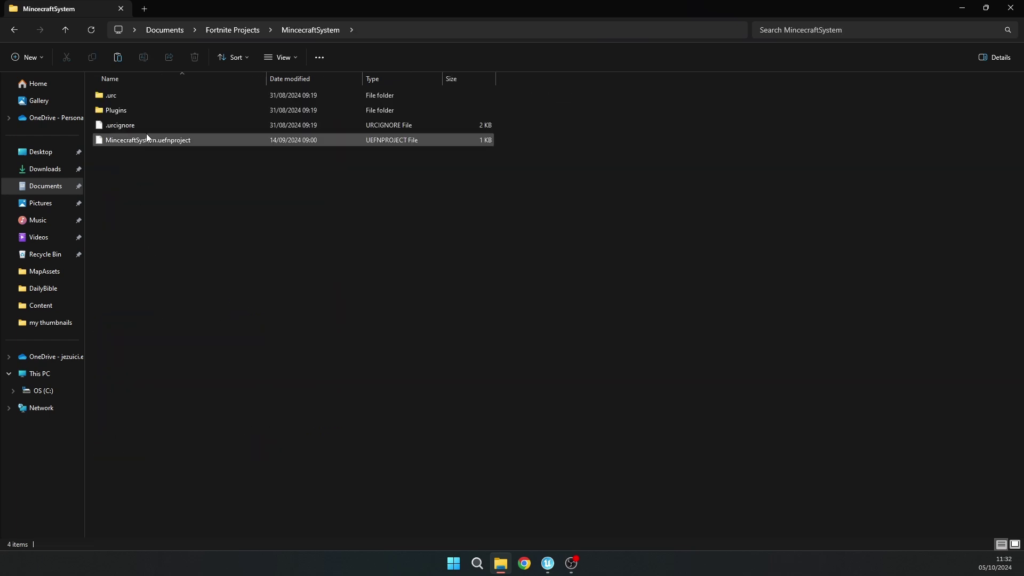
double_click(150, 111)
double_click(154, 98)
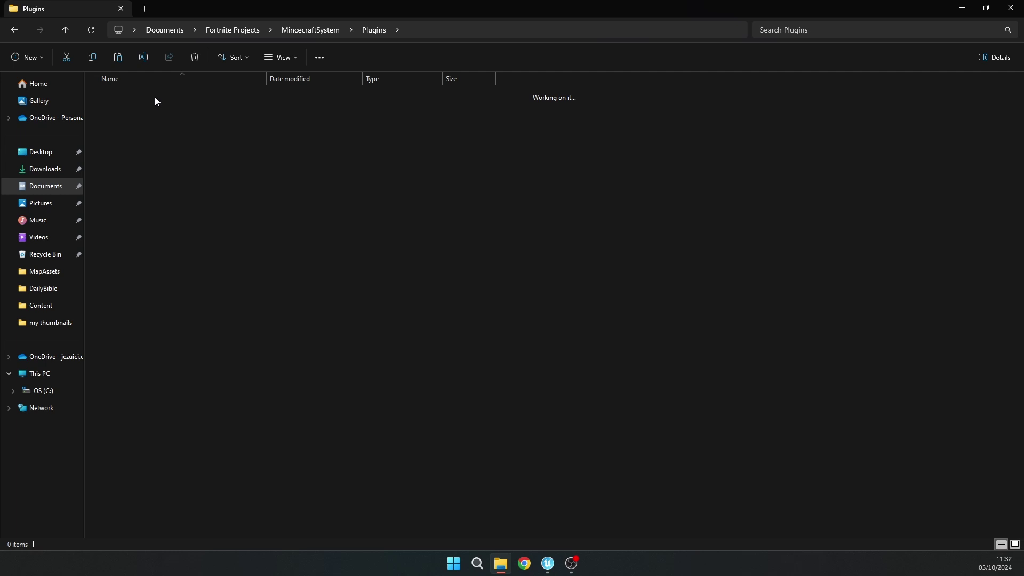
double_click(129, 93)
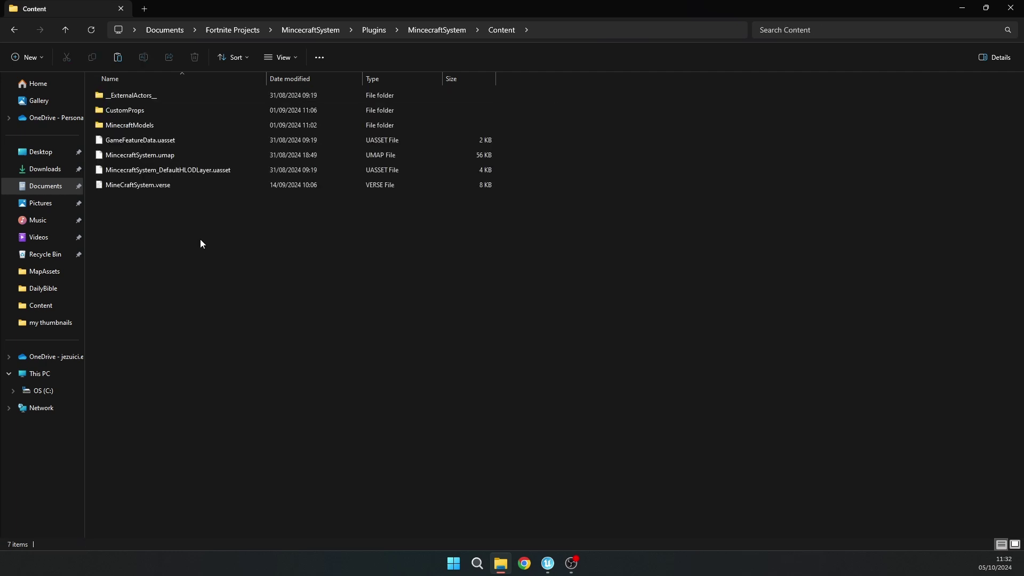
Create a new folder named CustomUI inside Content
right_click(199, 239)
left_click(211, 254)
type("CustomUI")
key("Return")
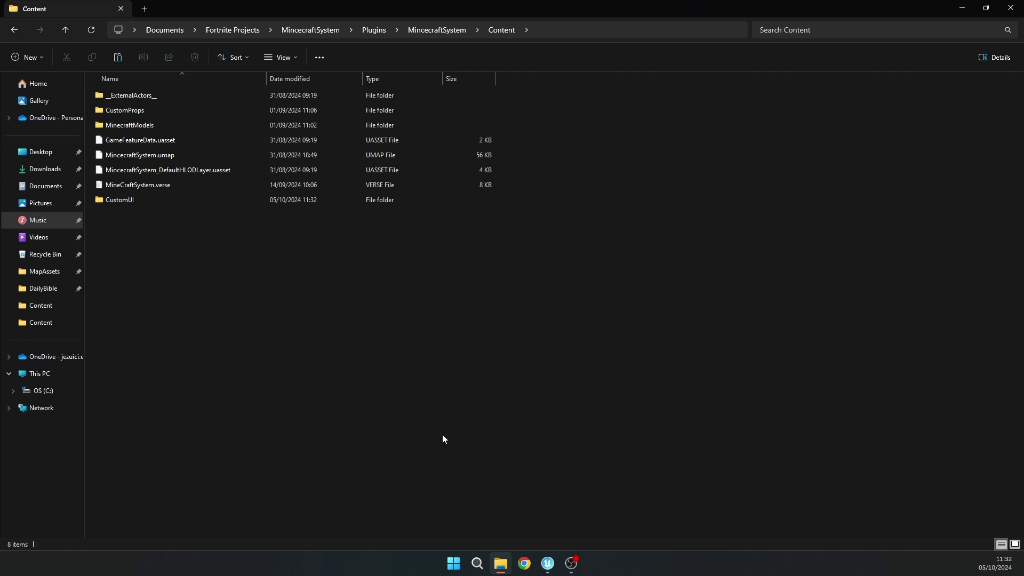
Return to the editor and close File Explorer
left_click(547, 563)
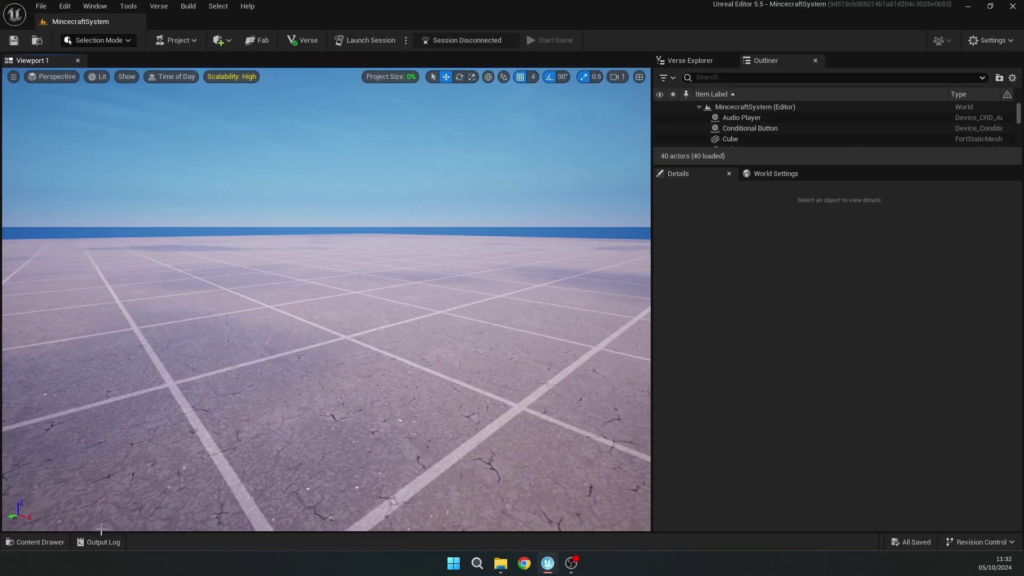
left_click(40, 542)
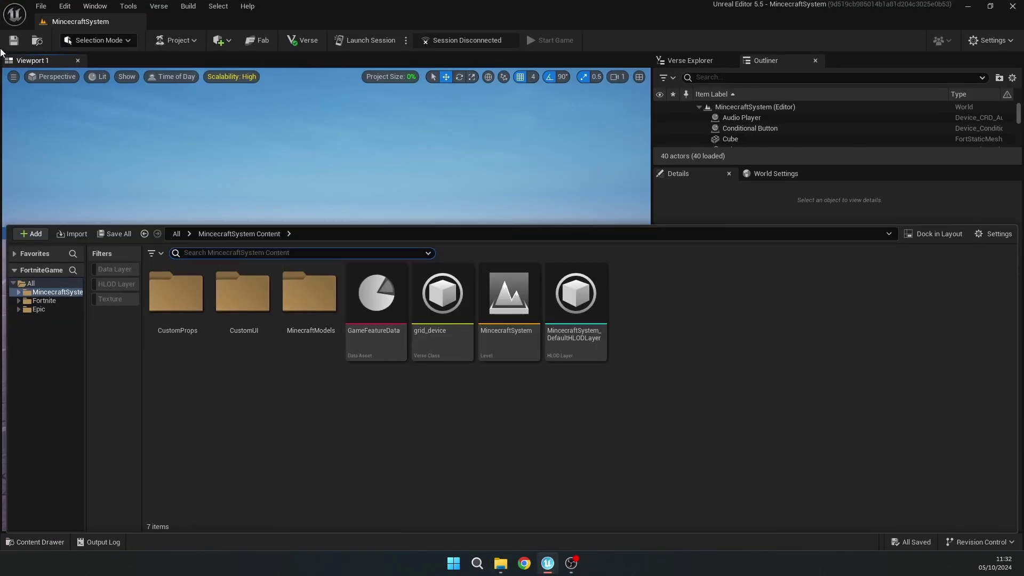
left_click(8, 40)
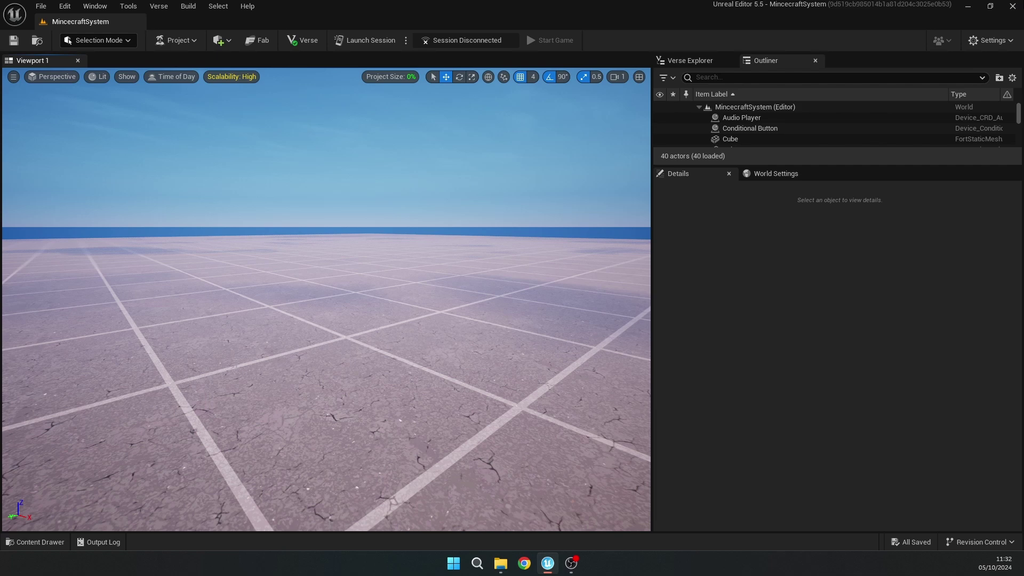
left_click(1012, 6)
left_click(1016, 7)
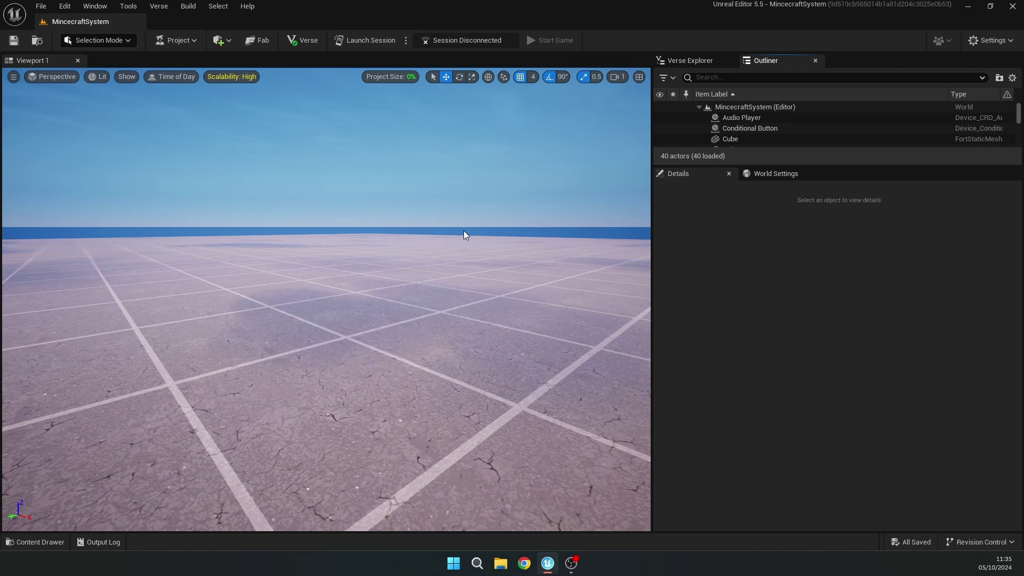
Open the CustomUI folder in the Content Drawer and select CustomHealthBar
left_click(36, 542)
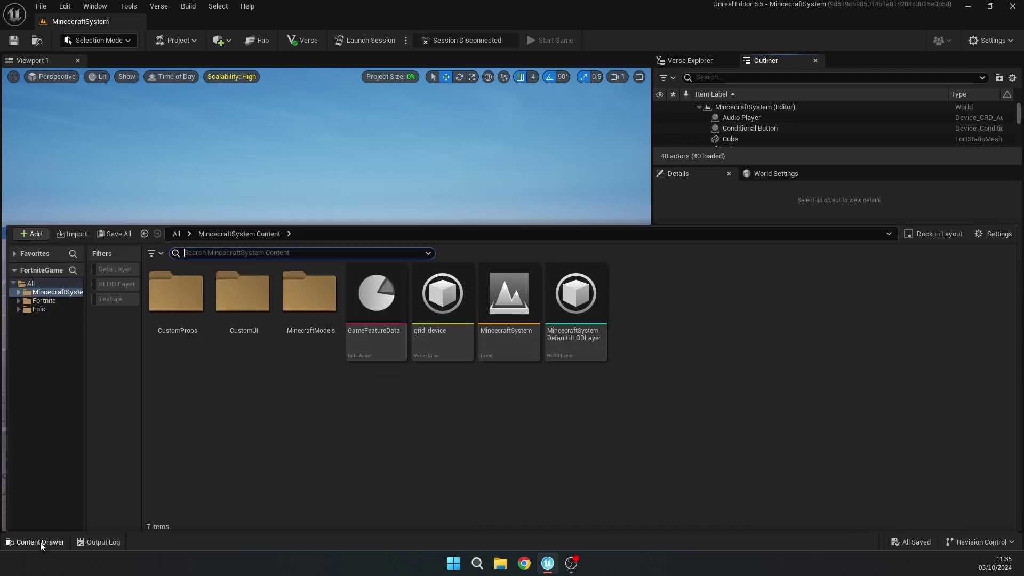
right_click(250, 310)
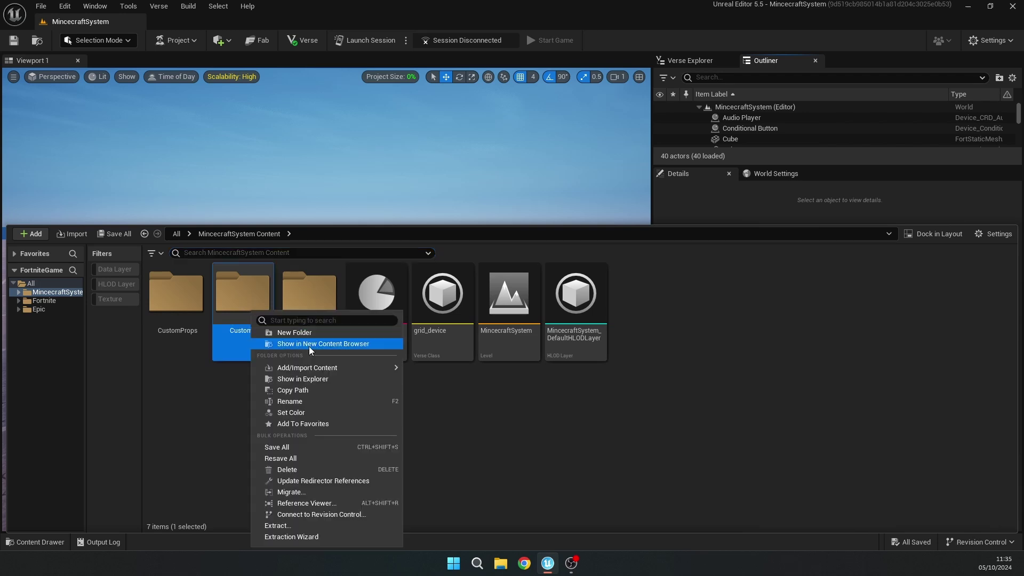
left_click(310, 461)
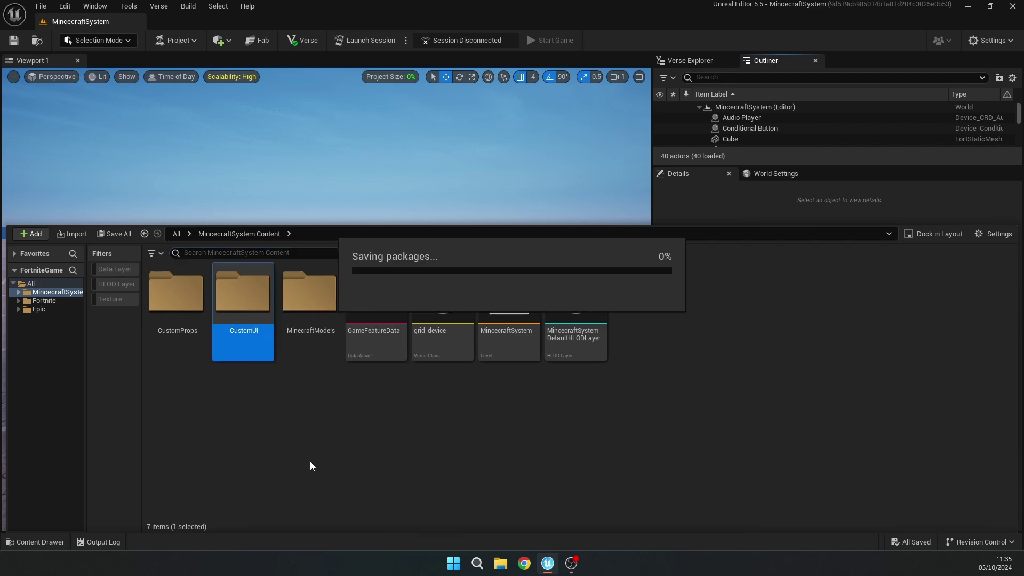
double_click(243, 296)
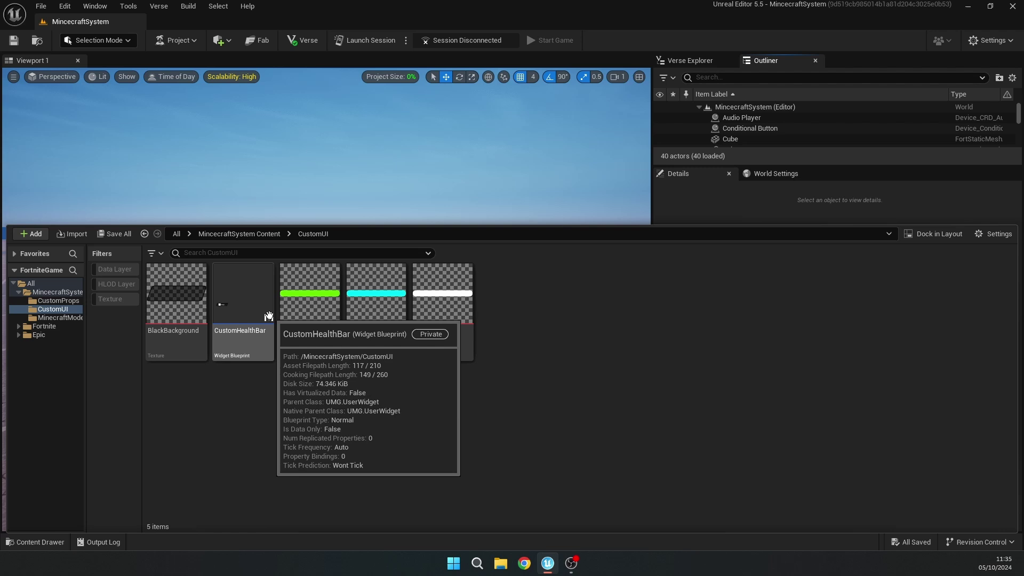
left_click(258, 313)
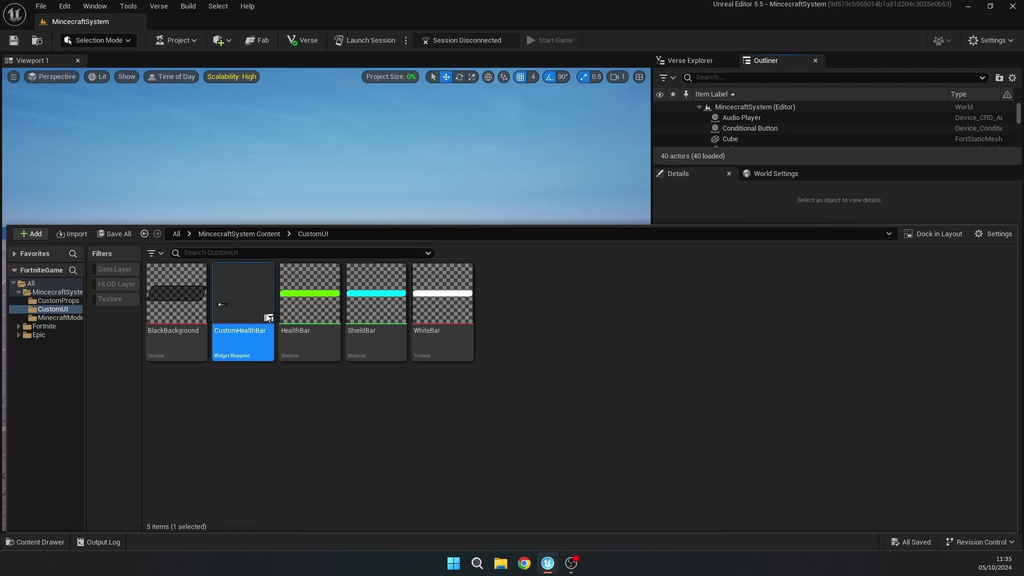
left_click(34, 541)
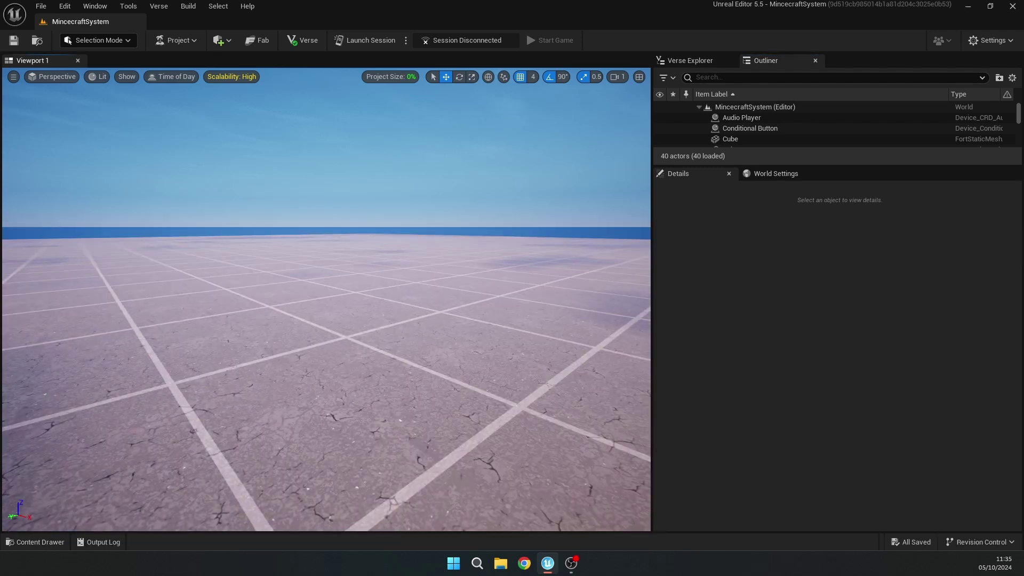
right_click(202, 436)
Drag a HUD Controller from the Content Drawer near the spawn and lower it to the floor
left_click(50, 545)
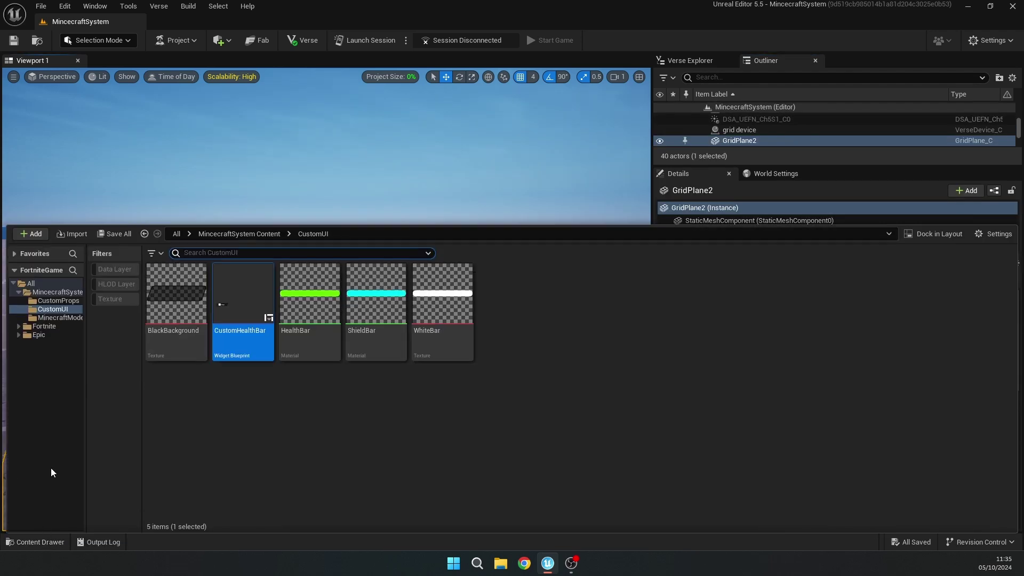
left_click(50, 292)
left_click(215, 253)
type("hud")
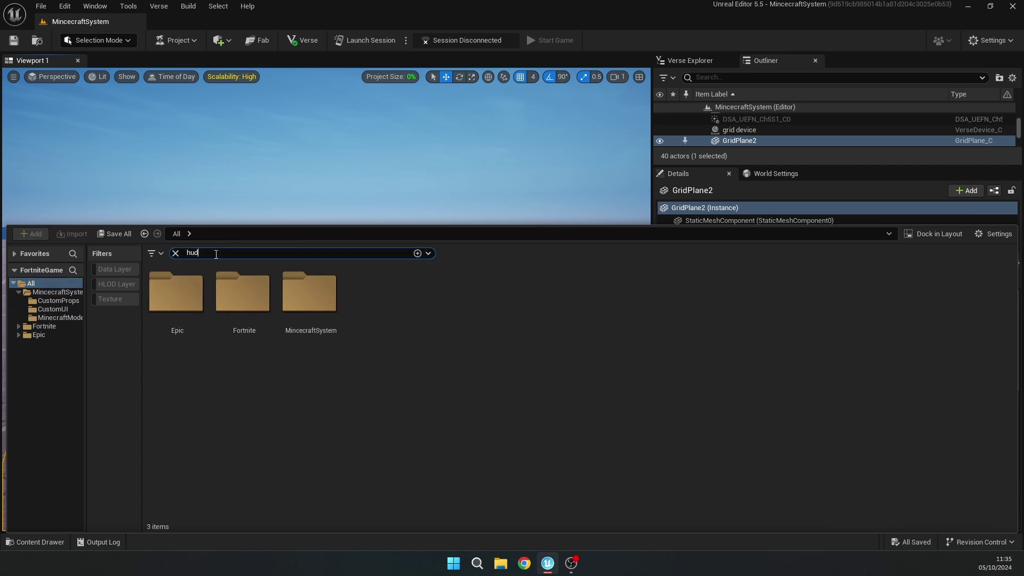
mouse_move(245, 361)
left_mouse_down()
mouse_move(291, 385)
mouse_move(444, 303)
left_mouse_up()
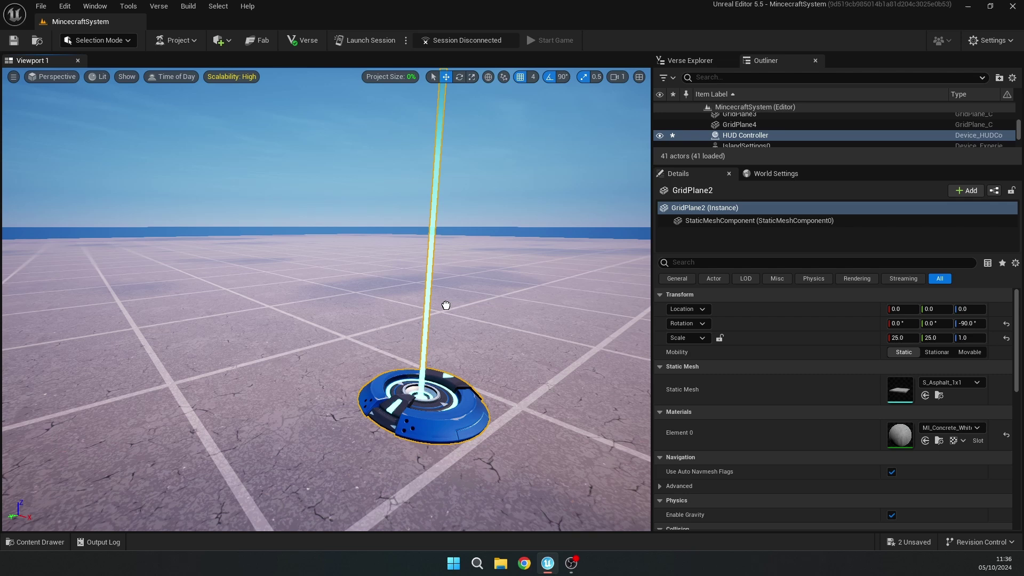
key("f")
left_click_drag(314, 296, 324, 464)
key("f")
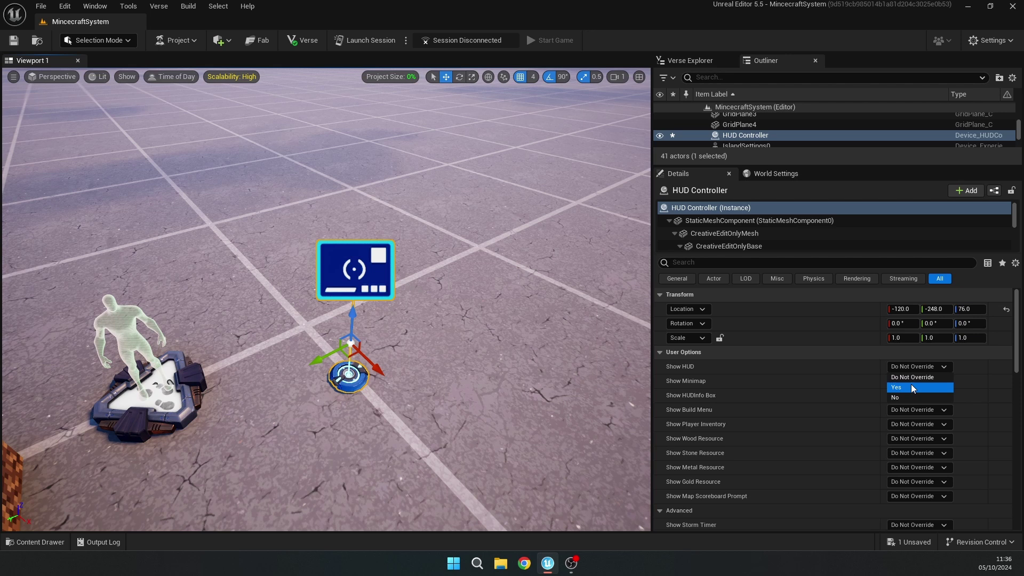
scroll(907, 386, "down", 3)
scroll(908, 386, "down", 3)
scroll(906, 390, "down", 3)
scroll(904, 392, "down", 3)
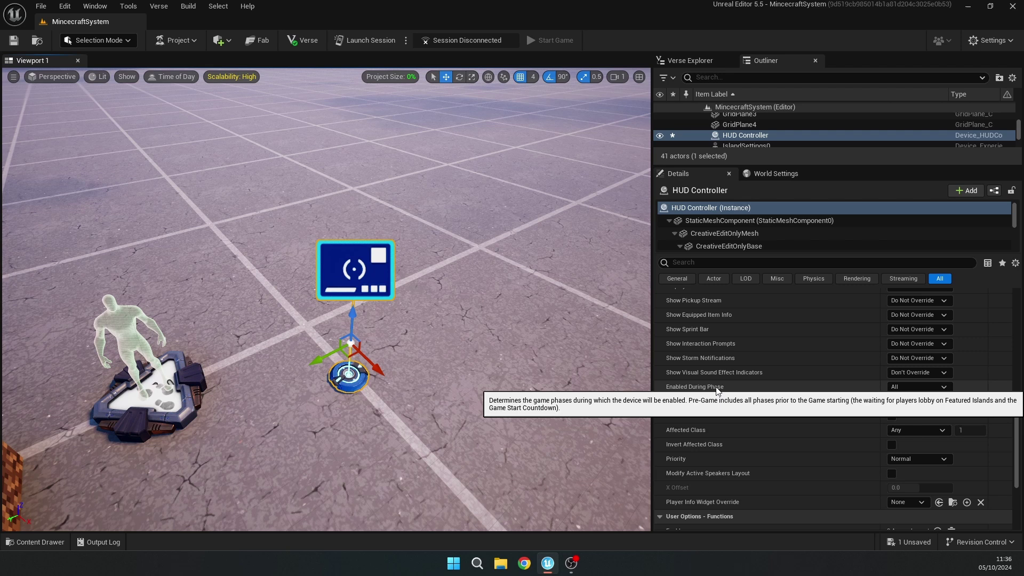
Set Enabled During Phase to Gameplay Only and Player Info Widget Override to CustomHealthBar
left_click(909, 388)
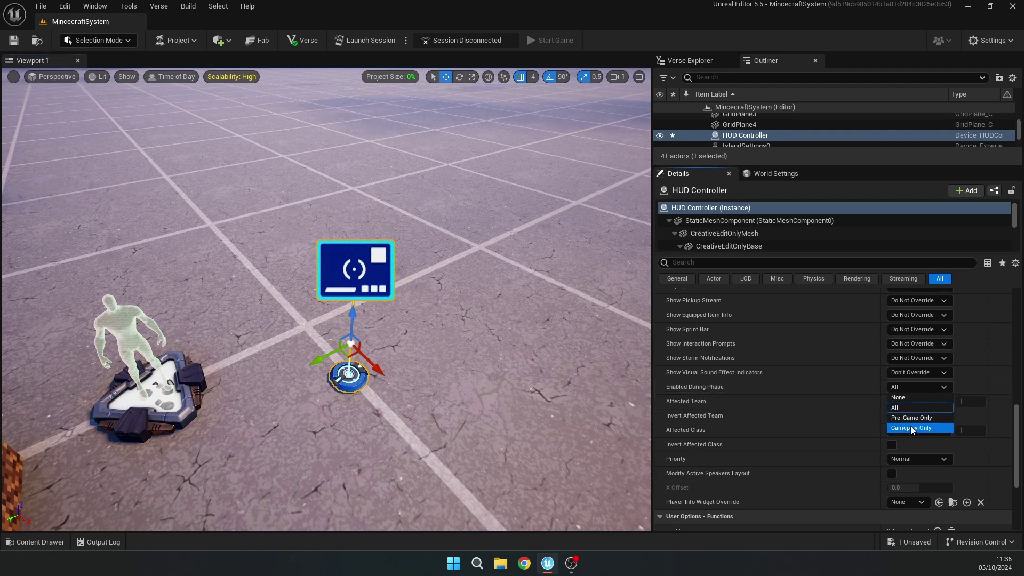
left_click(908, 428)
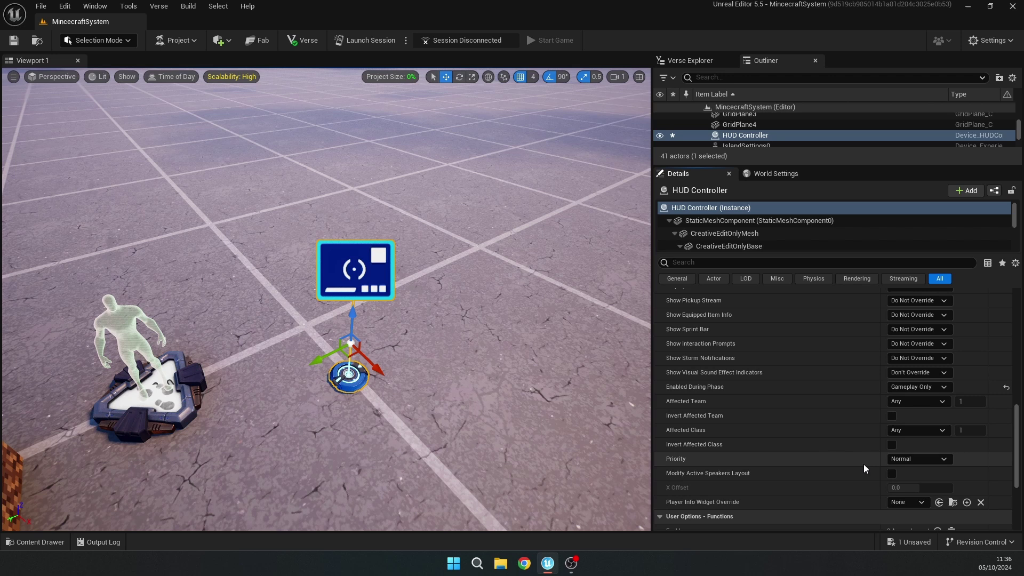
scroll(863, 464, "down", 1)
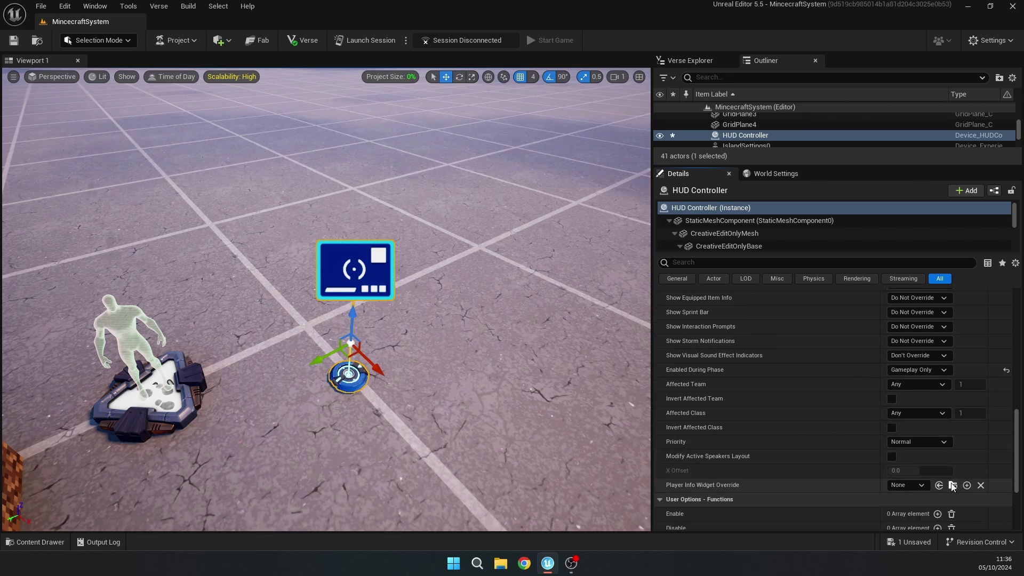
left_click(912, 486)
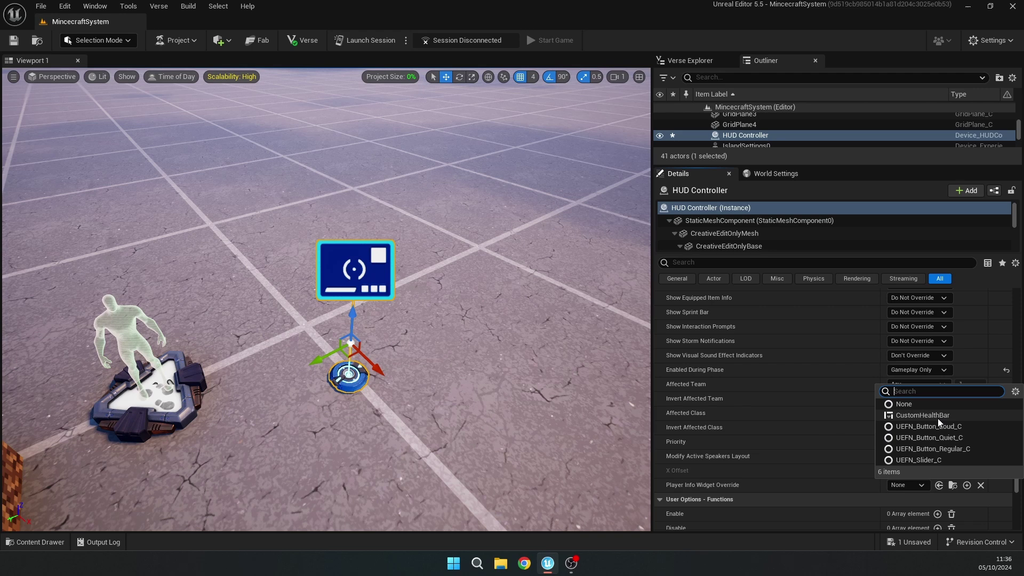
left_click(937, 416)
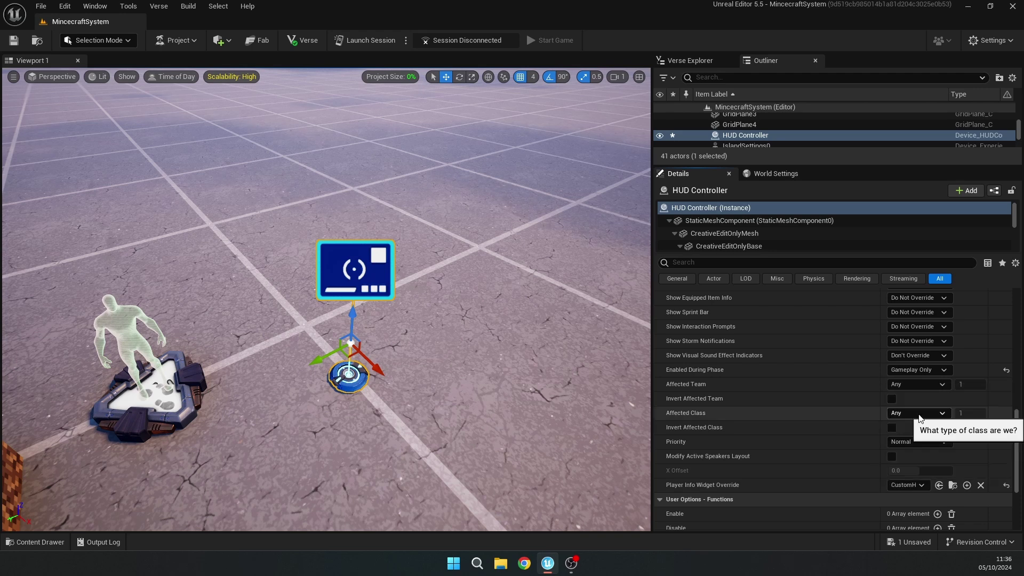
left_click(541, 359)
mouse_move(541, 359)
right_mouse_down()
mouse_move(511, 320)
mouse_move(378, 23)
right_mouse_up()
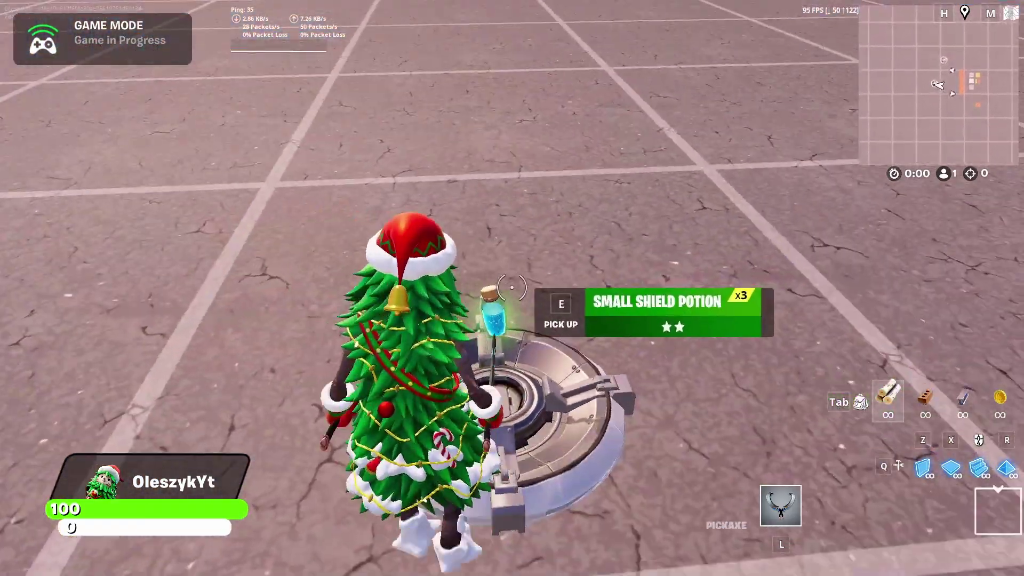
Pick up Small Shield Potions, drink one to raise shield, then switch to the pickaxe
key("e")
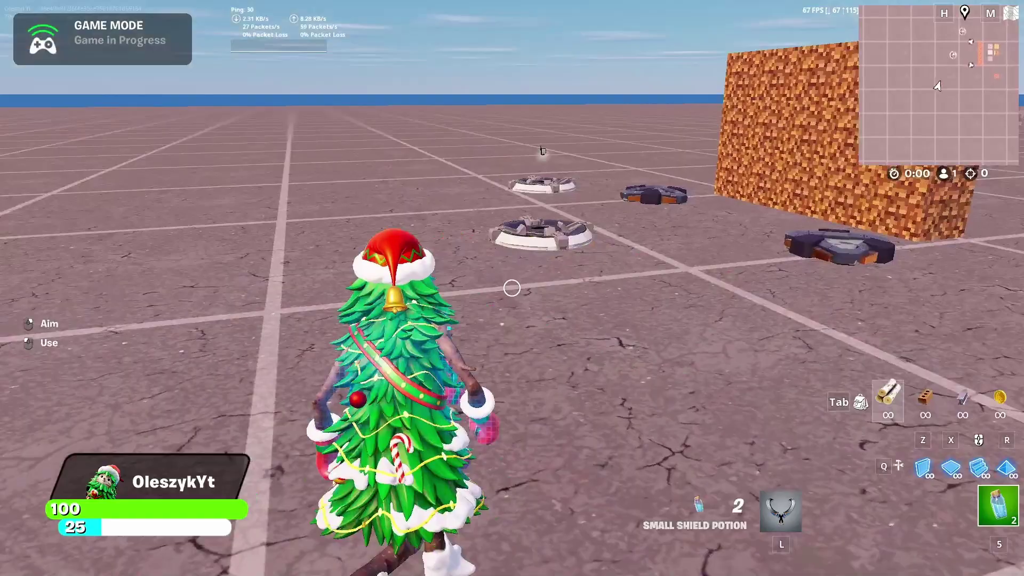
left_click(513, 288)
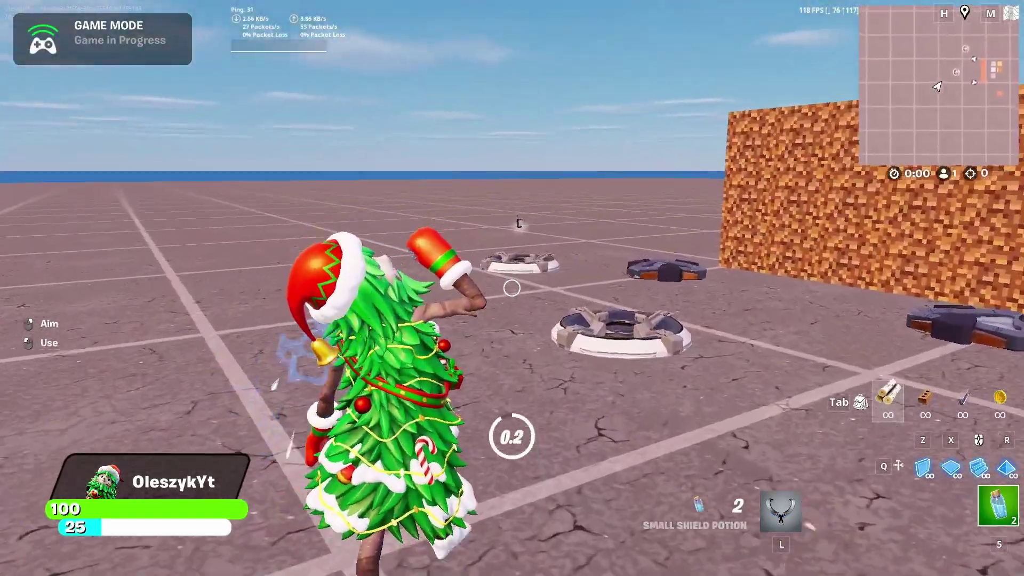
key("w")
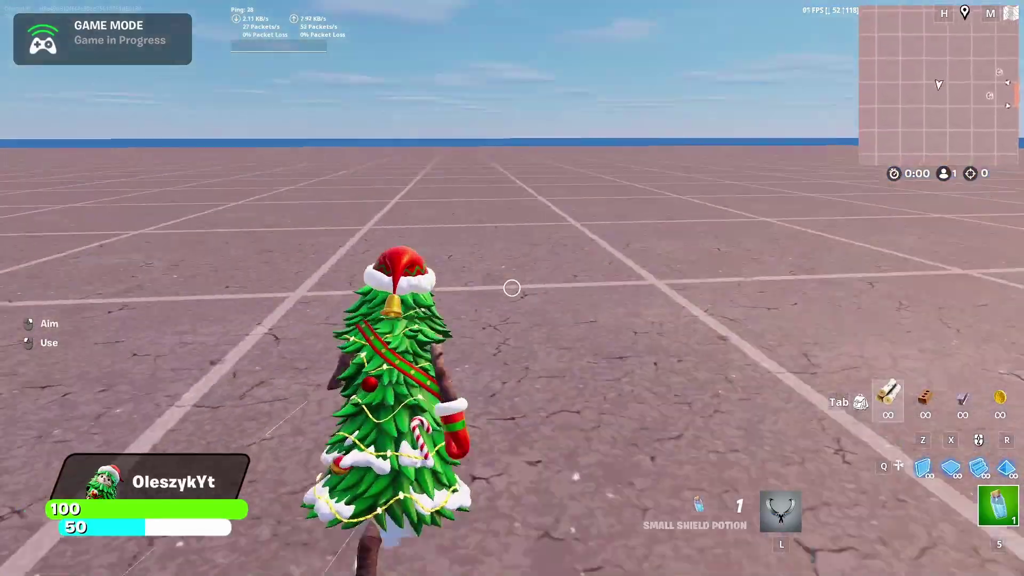
key("l")
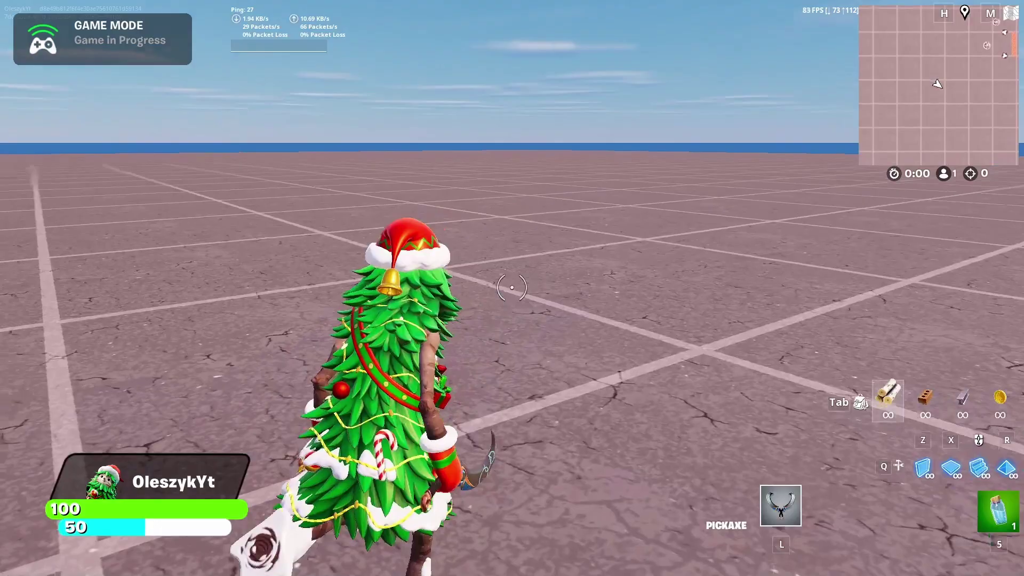
Run across the floor to the item spawners and the shield potion spawner
key("w")
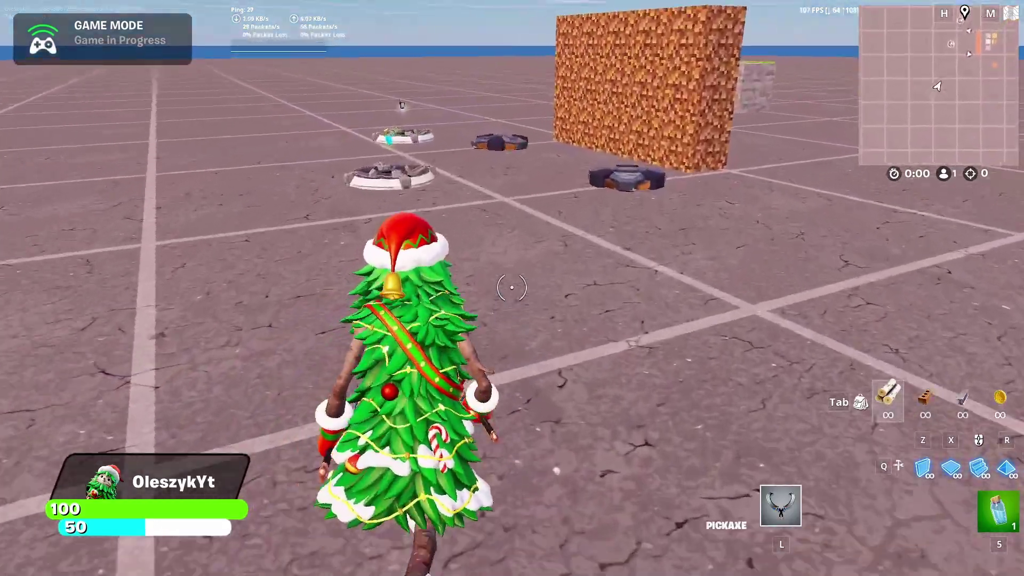
key("w")
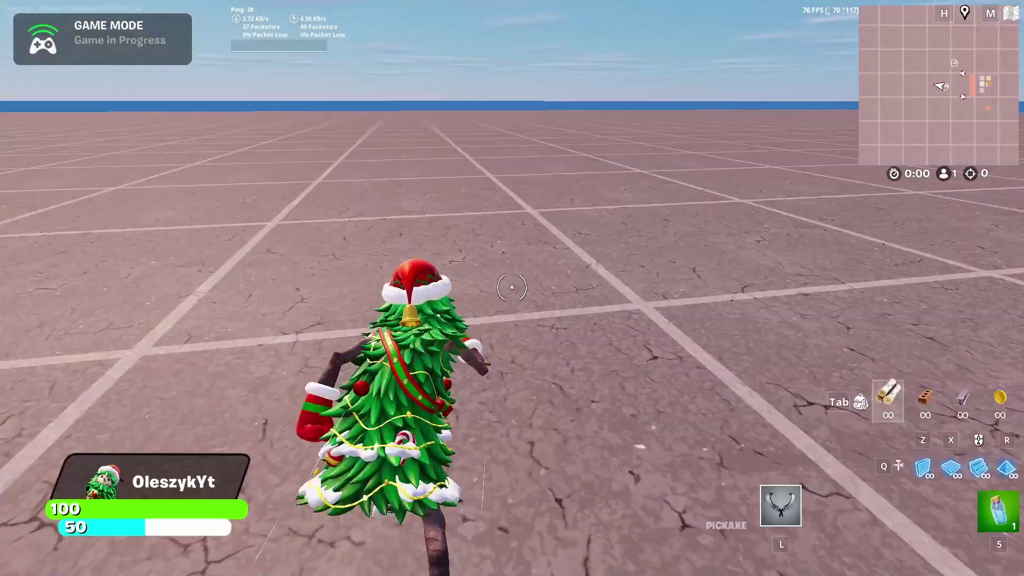
key("w")
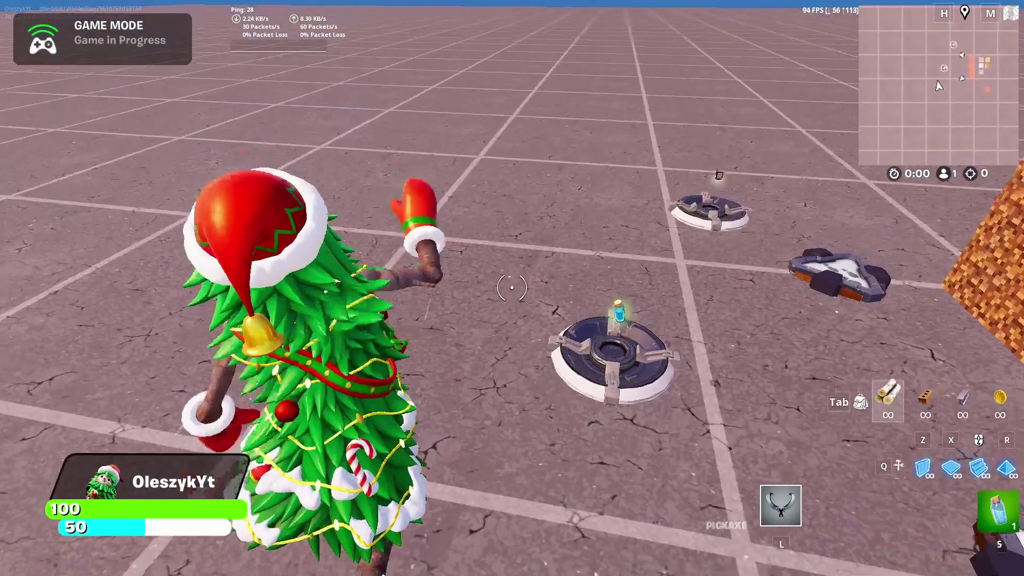
key("w")
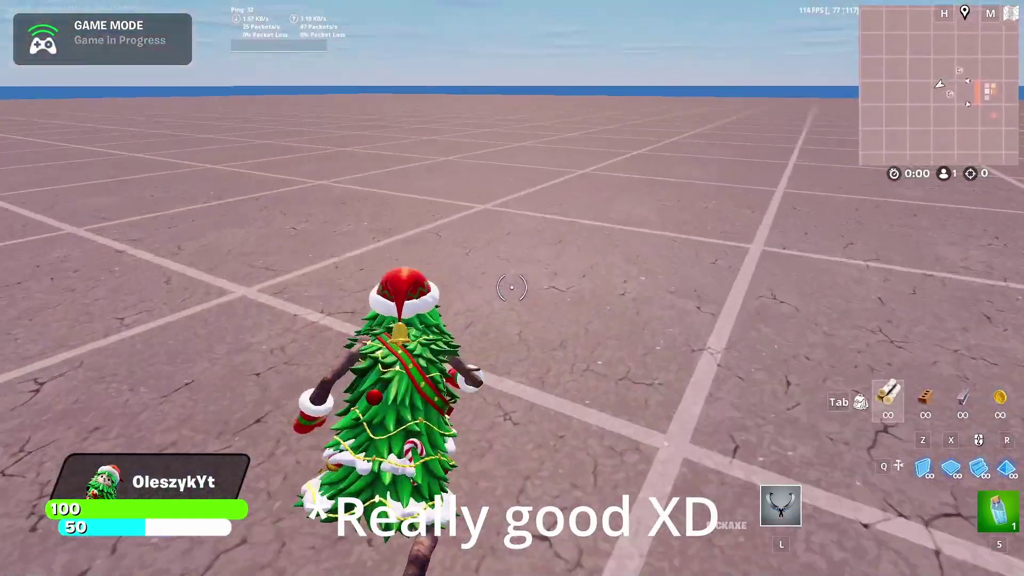
key("w")
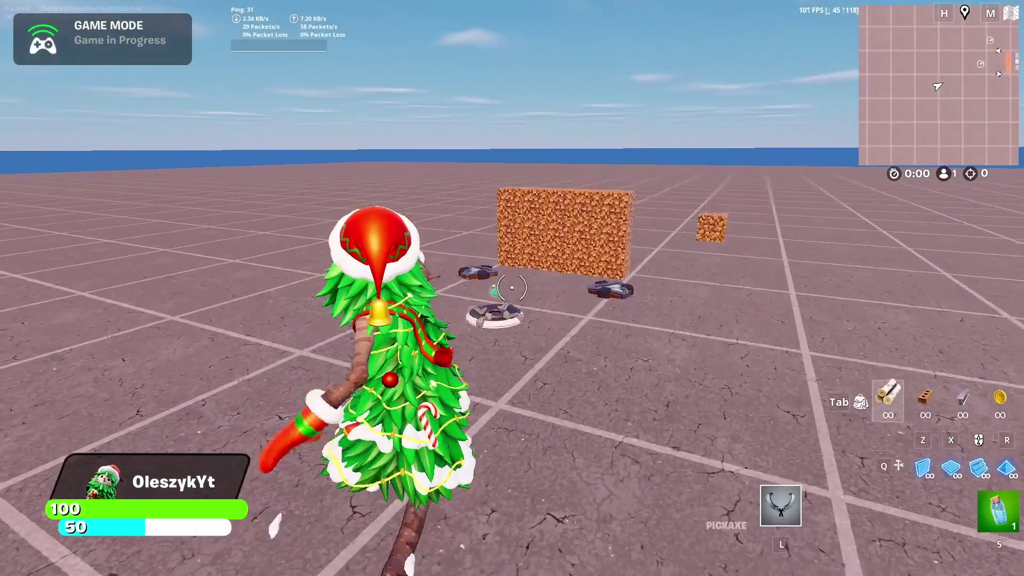
key("w")
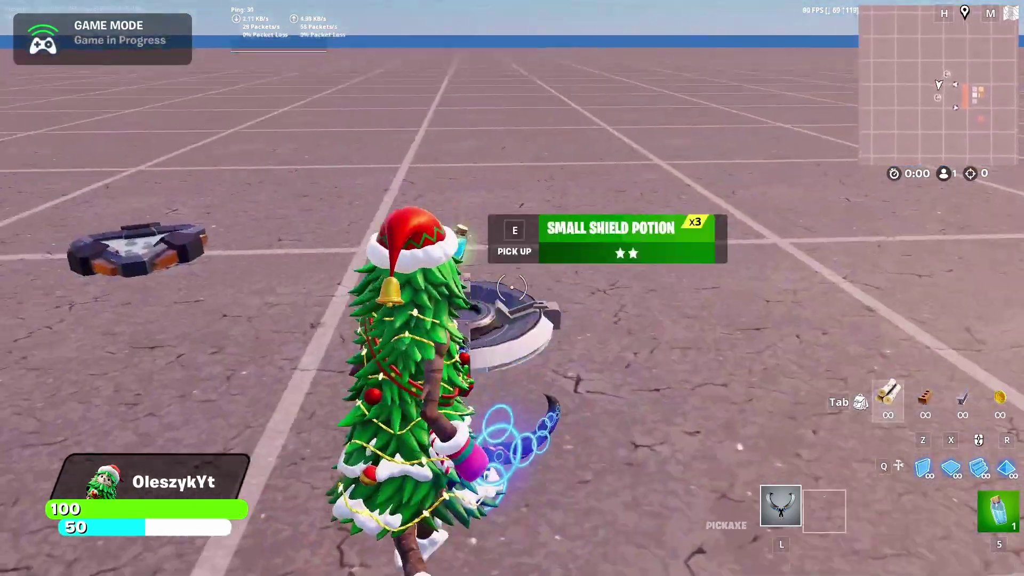